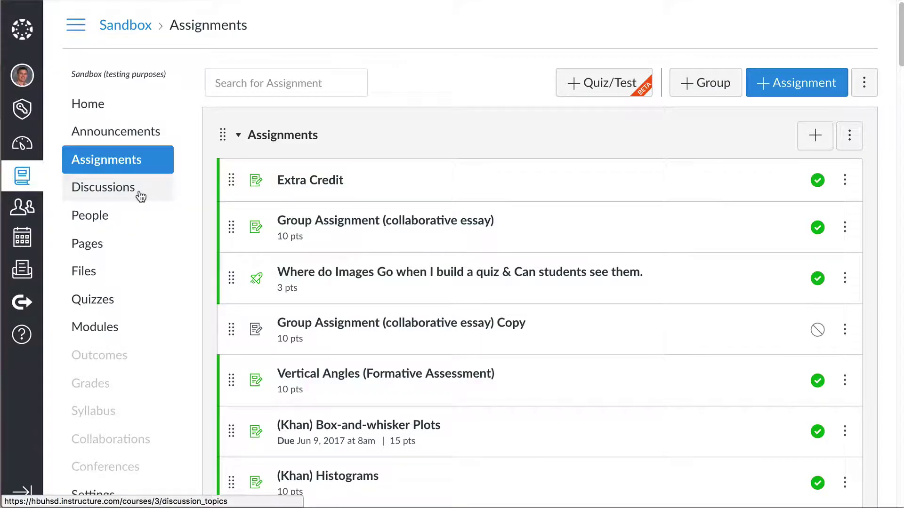
Step: Create a new discussion titled 'Sample Section Discussion', replacing the mistyped 'Group' with 'Section Discussion'
left_click(140, 193)
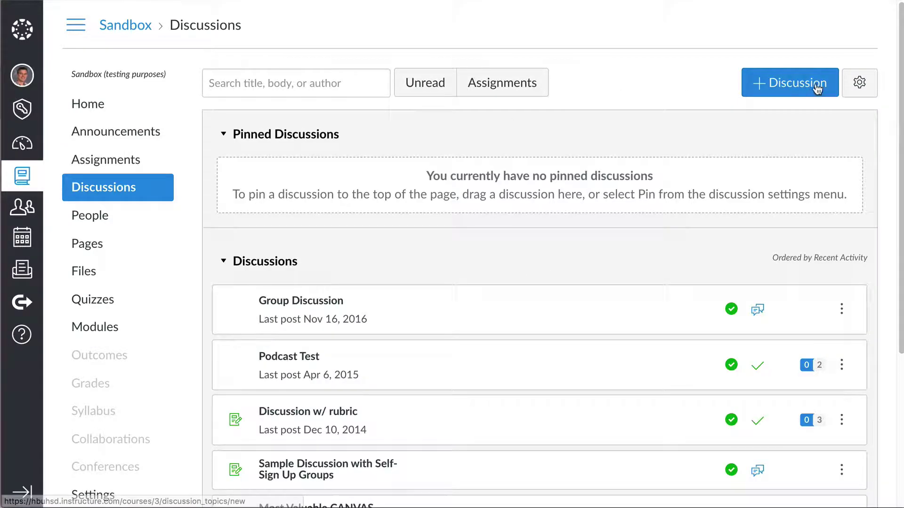
left_click(812, 89)
left_click(476, 116)
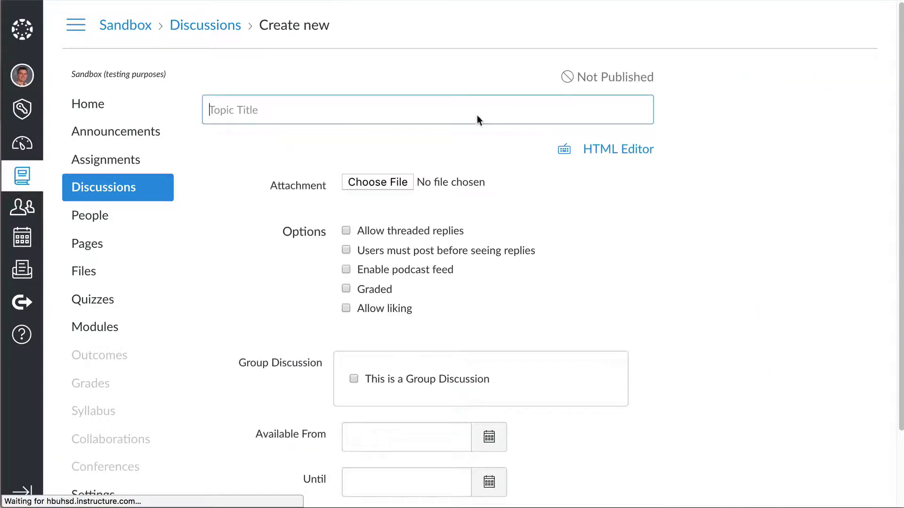
type("Sample Group")
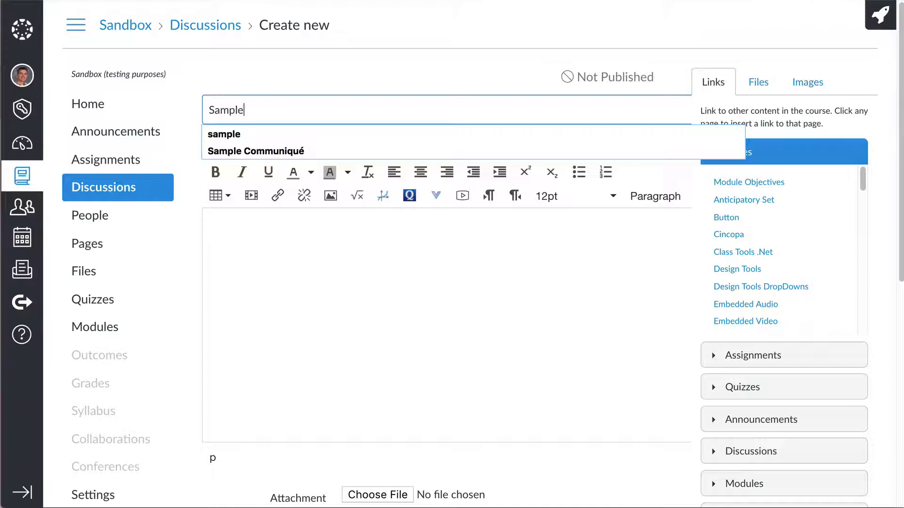
key("BackSpace")
key("BackSpace")
key("BackSpace")
key("BackSpace")
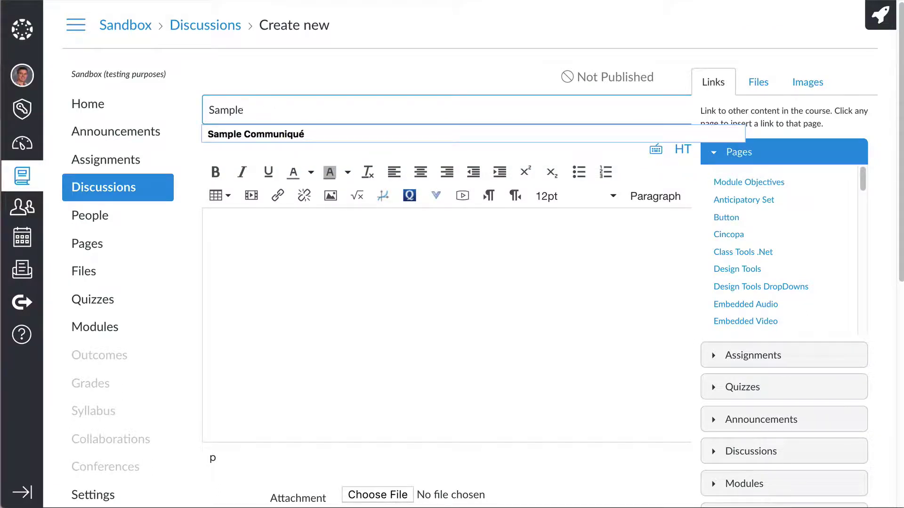
type("Sect")
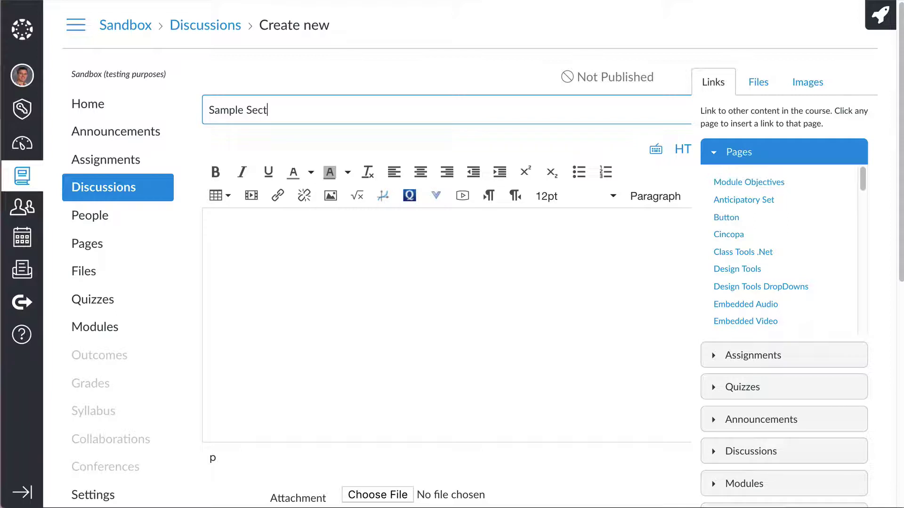
type("ion Discussion")
Step: Enter 'prompt' as the discussion body and mark the discussion as graded
left_click(430, 270)
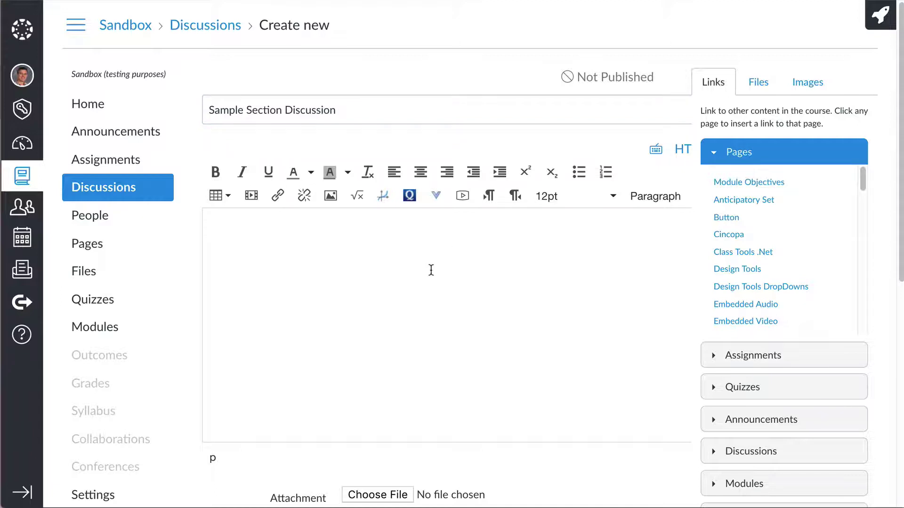
type("prompt")
scroll(434, 406, "down", 7)
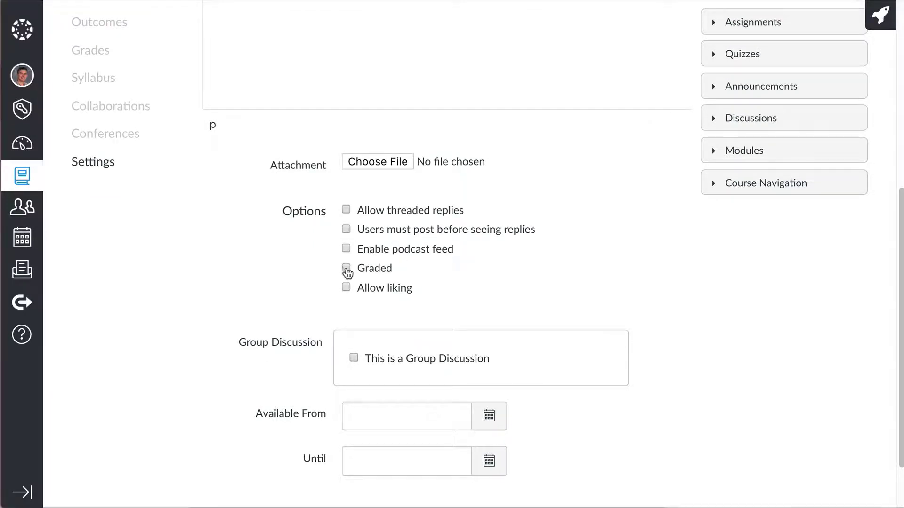
left_click(346, 269)
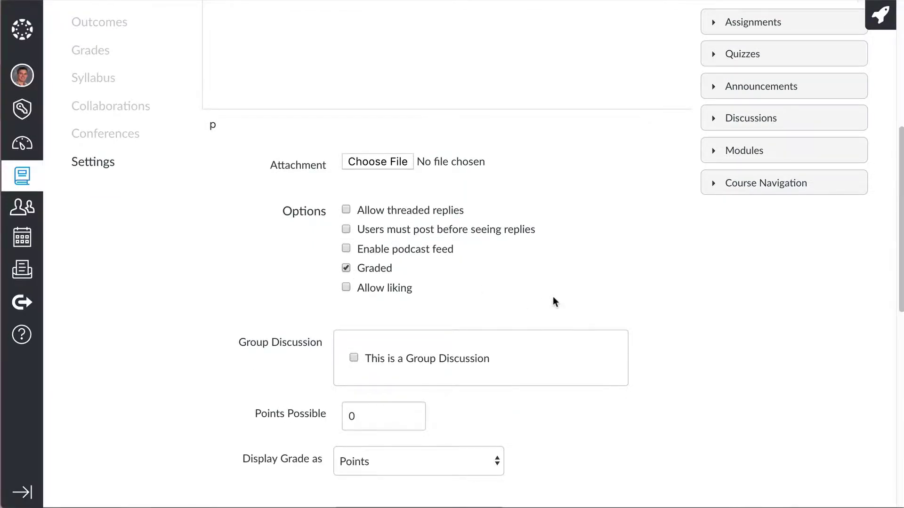
scroll(553, 297, "down", 2)
Step: Set Points Possible to 10 and keep Assignments as the assignment group
left_click(362, 297)
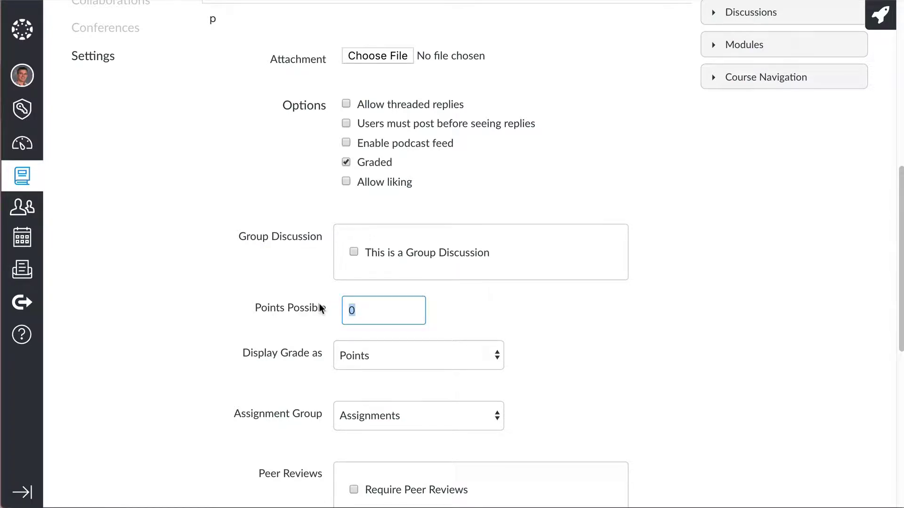
type("10")
scroll(507, 333, "down", 6)
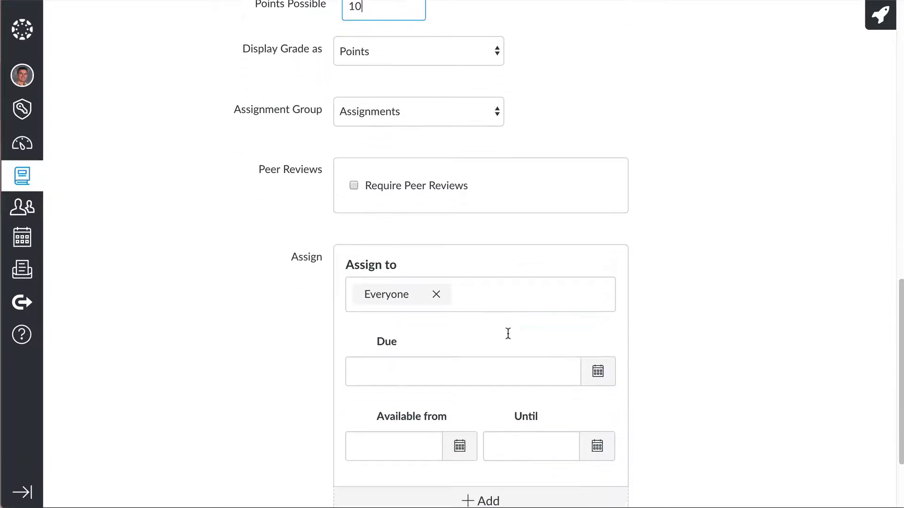
left_click(466, 112)
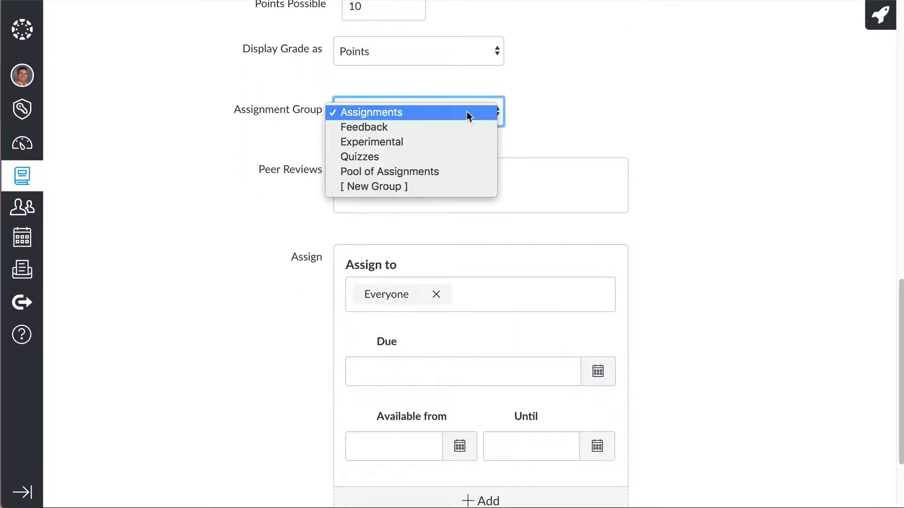
left_click(537, 242)
scroll(537, 240, "down", 2)
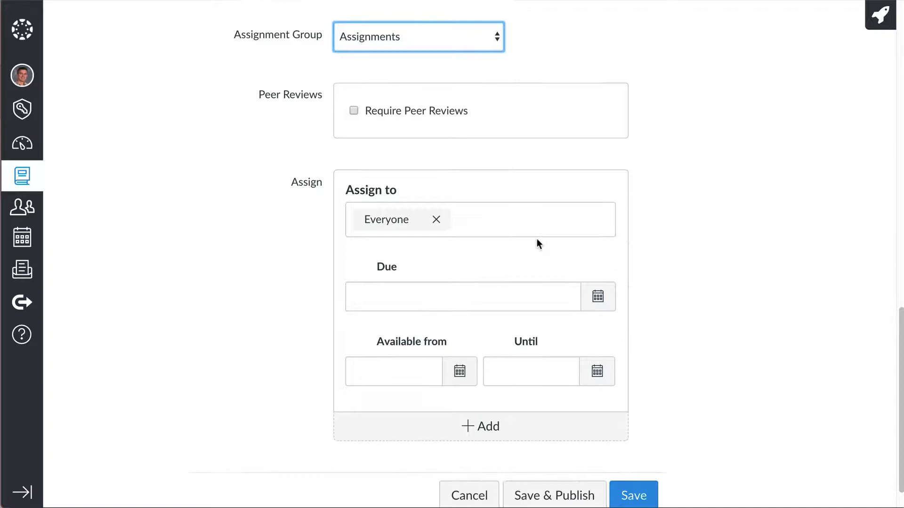
scroll(537, 241, "down", 1)
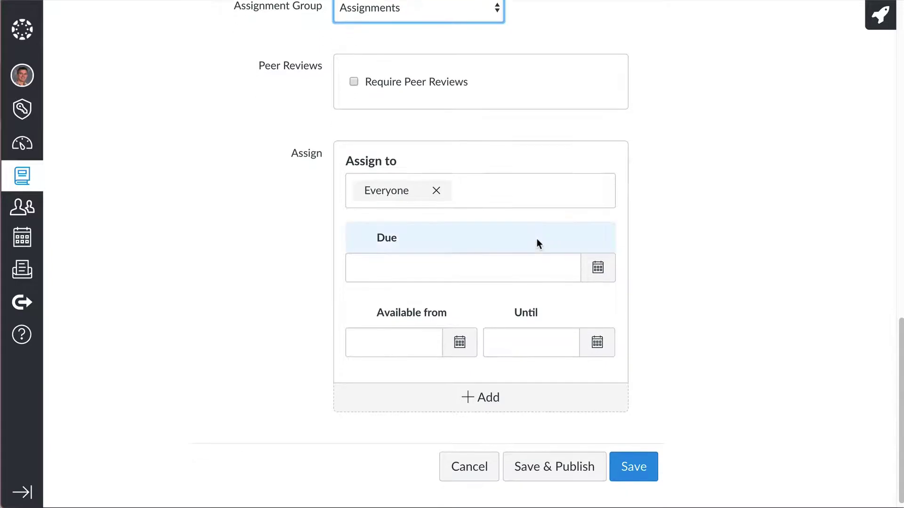
Step: Replace Everyone with Period 1 as the discussion's only assignee
left_click(433, 193)
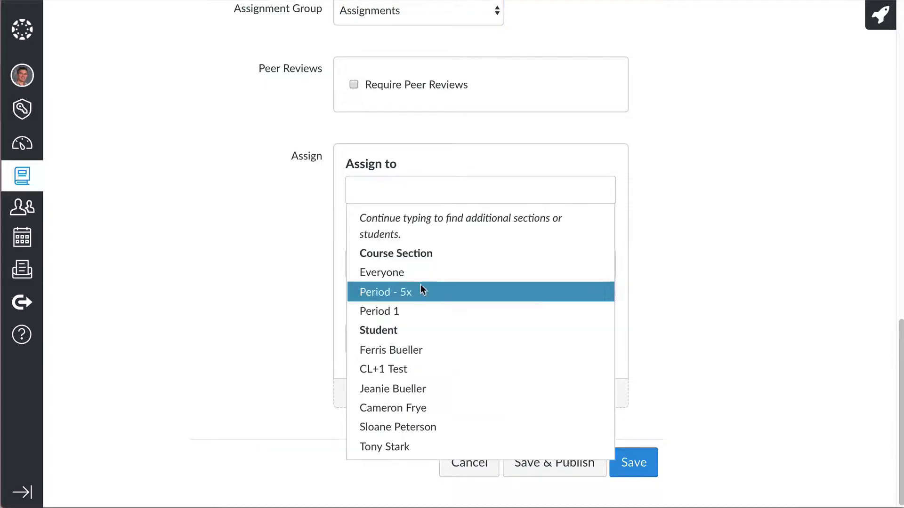
left_click(413, 311)
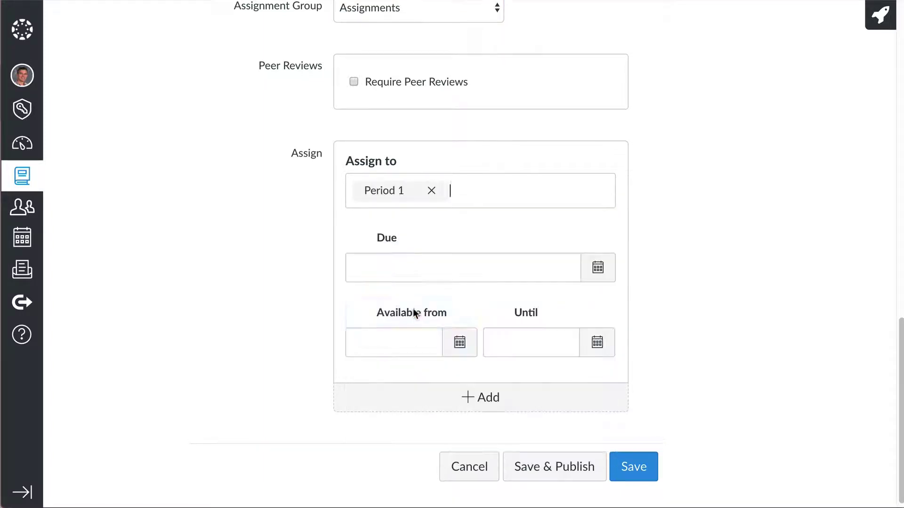
left_click(795, 261)
Step: Set the due date to February 7 using the calendar picker
left_click(527, 341)
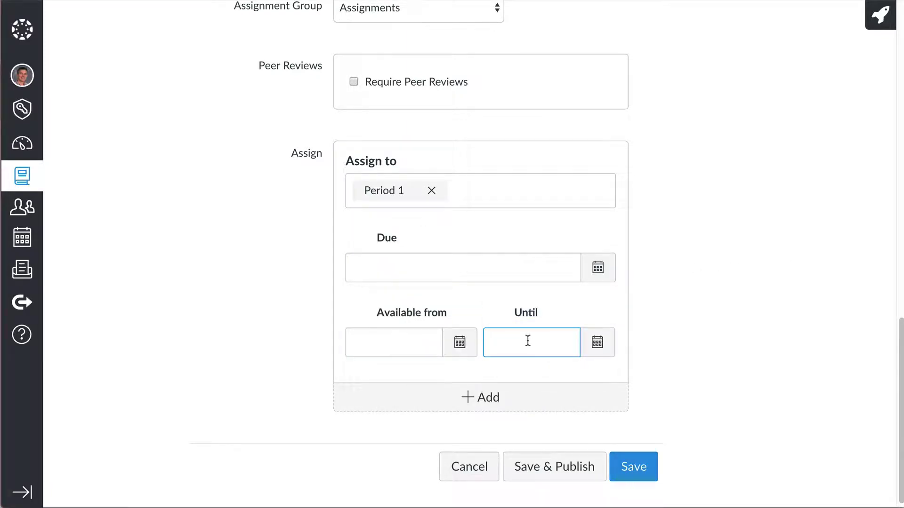
left_click(605, 273)
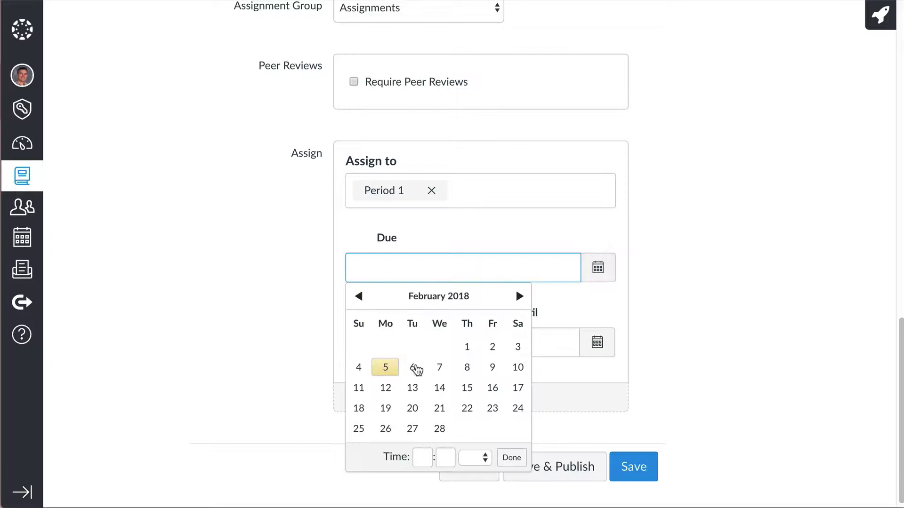
left_click(443, 370)
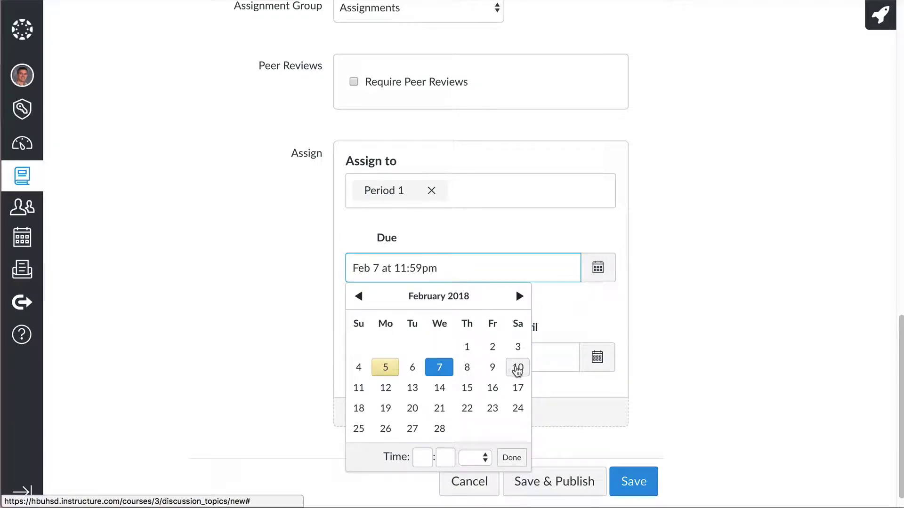
left_click(636, 481)
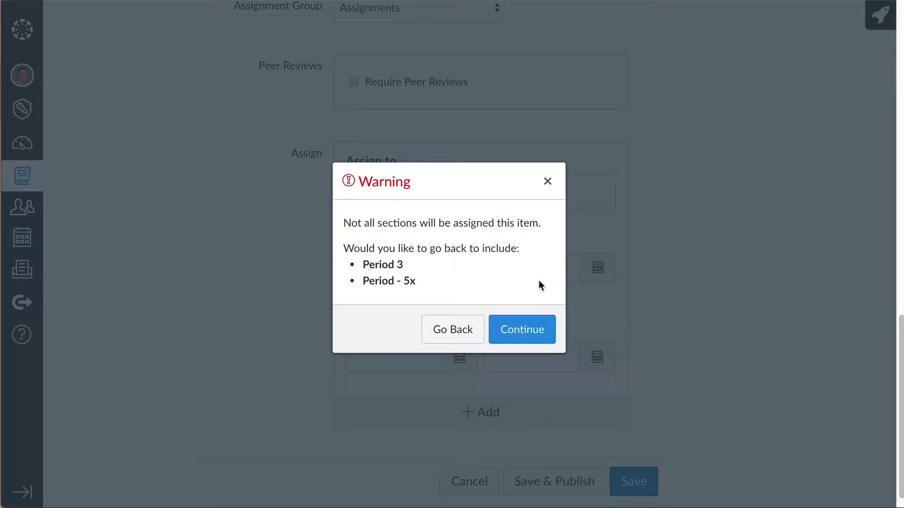
Step: Continue past the unassigned-sections warning so the discussion saves
left_click(518, 331)
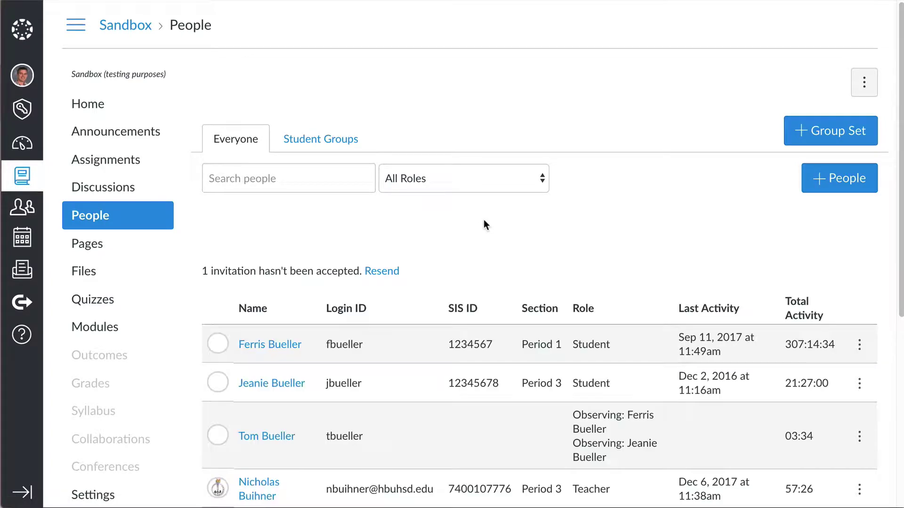
Step: Create and save a 'Section Groups' group set with 3 groups, requiring members from the same section
left_click(816, 138)
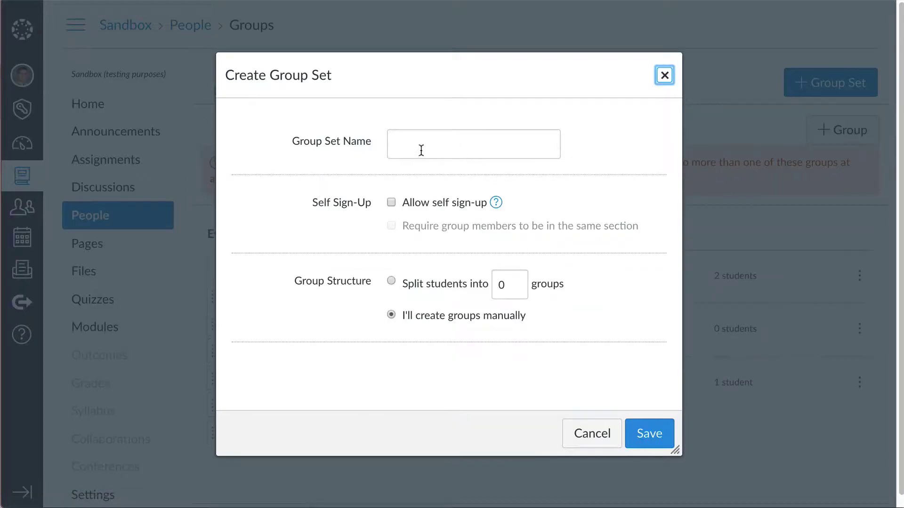
left_click(425, 142)
type("S")
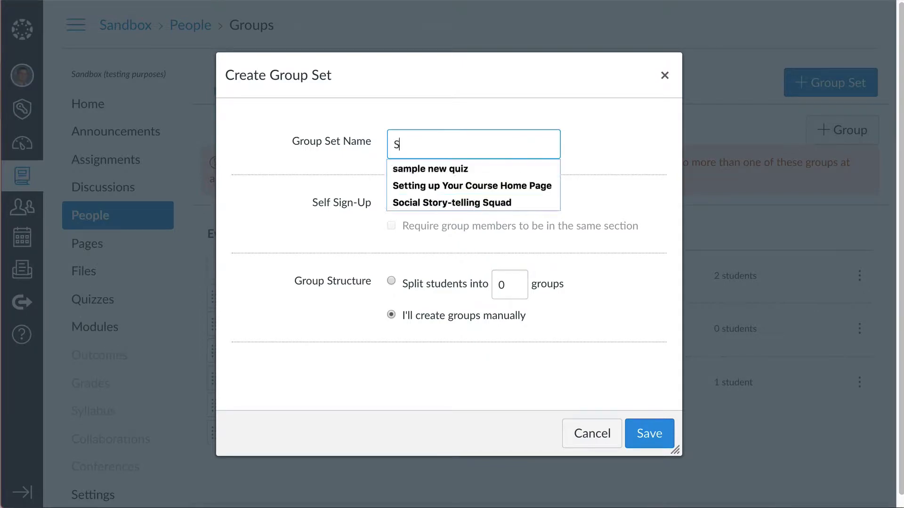
type("ection Groups")
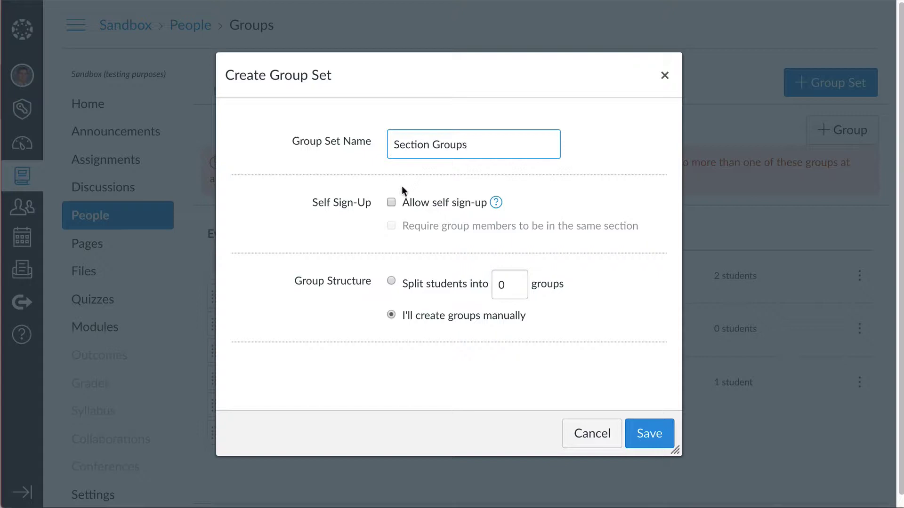
left_click(518, 282)
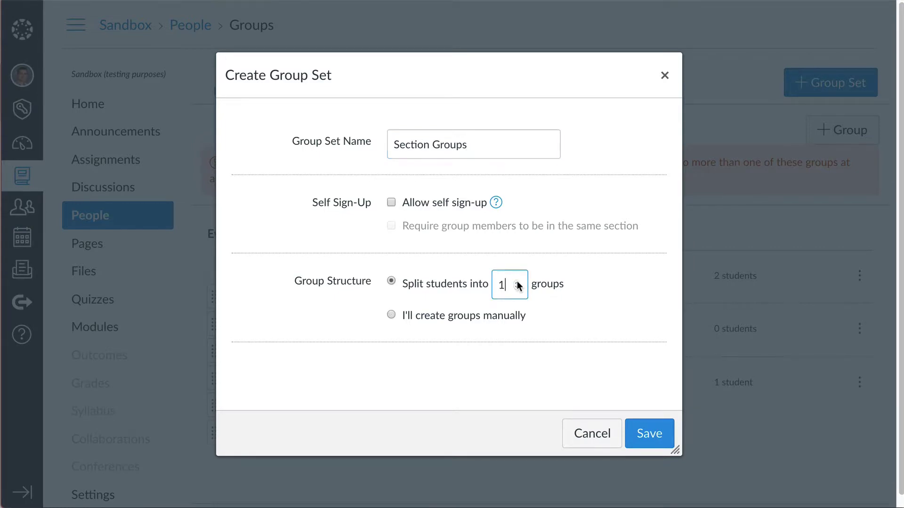
left_click(518, 283)
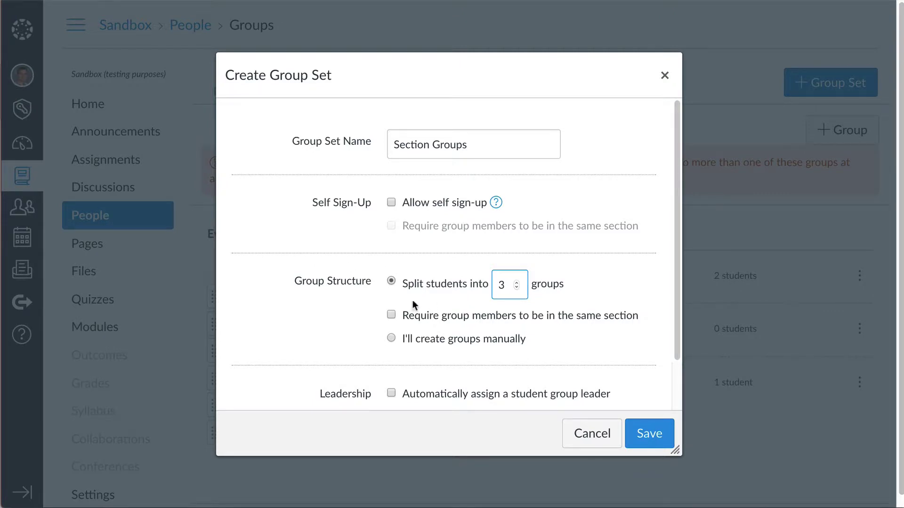
left_click(392, 317)
left_click(645, 432)
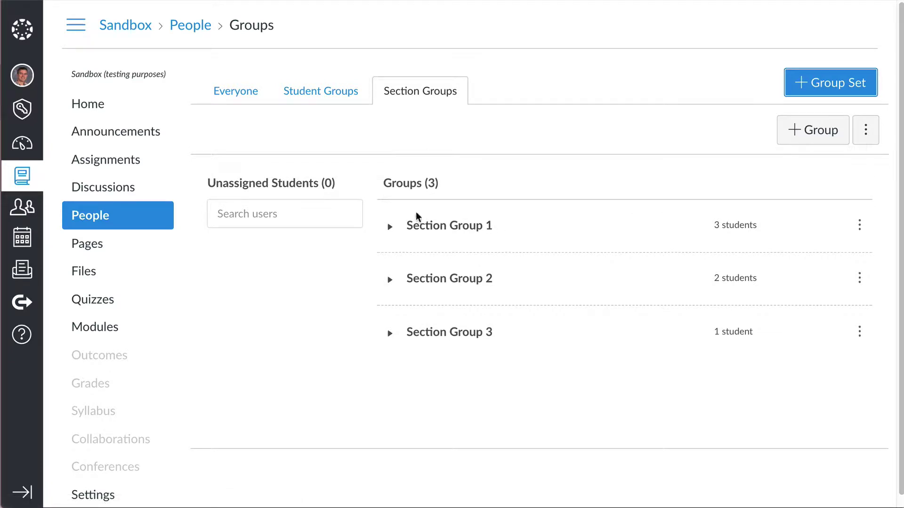
left_click(389, 228)
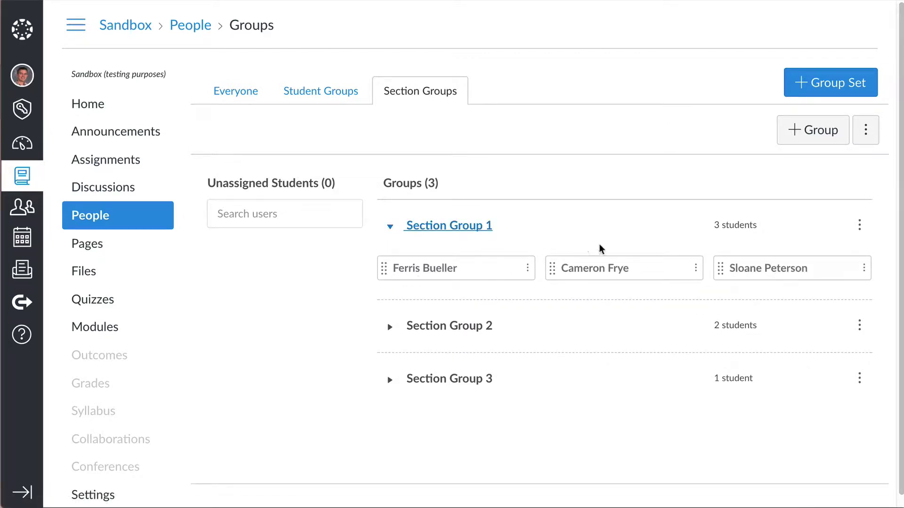
left_click(390, 227)
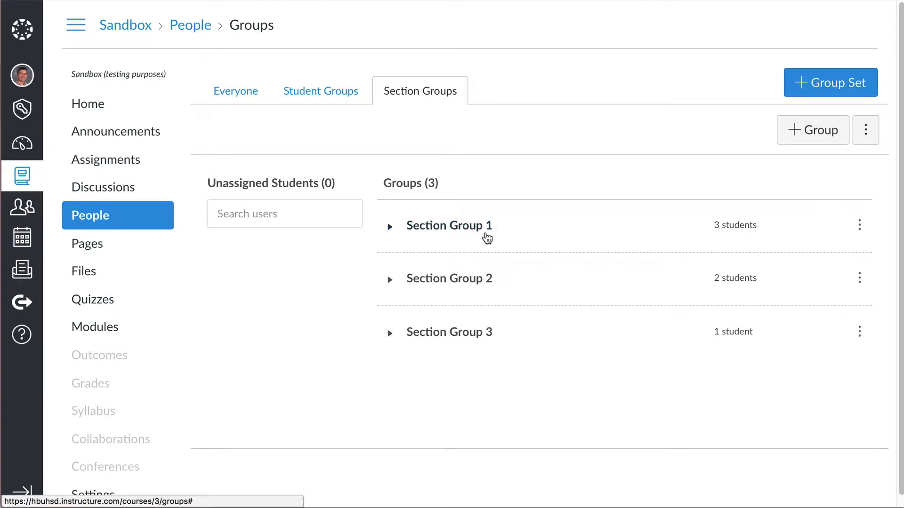
left_click(860, 225)
left_click(803, 303)
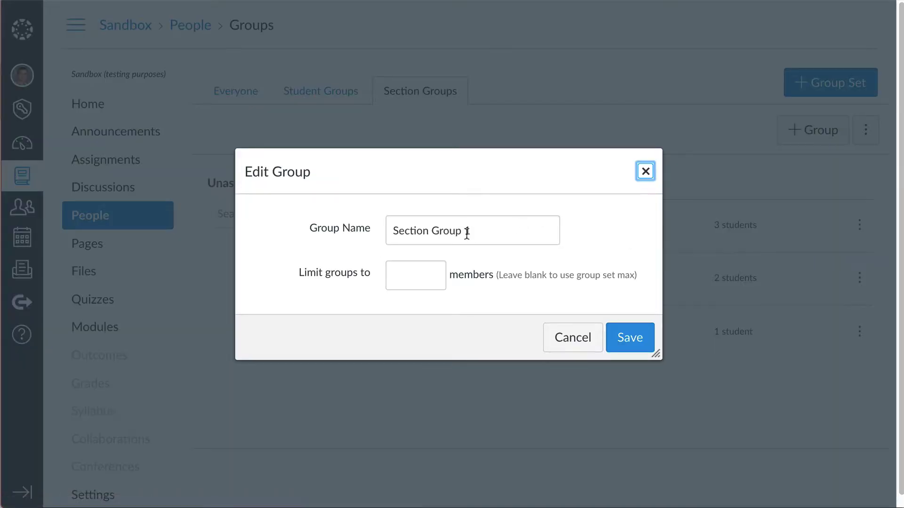
left_click(565, 337)
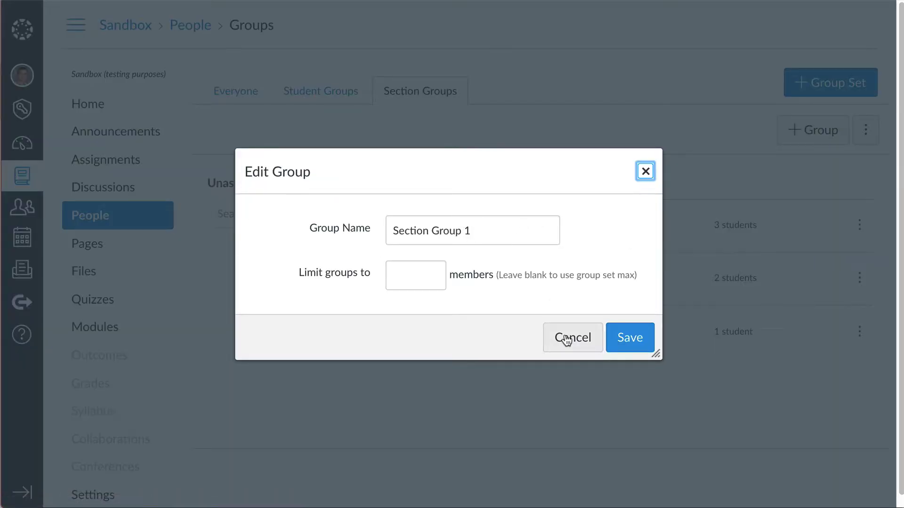
left_click(390, 281)
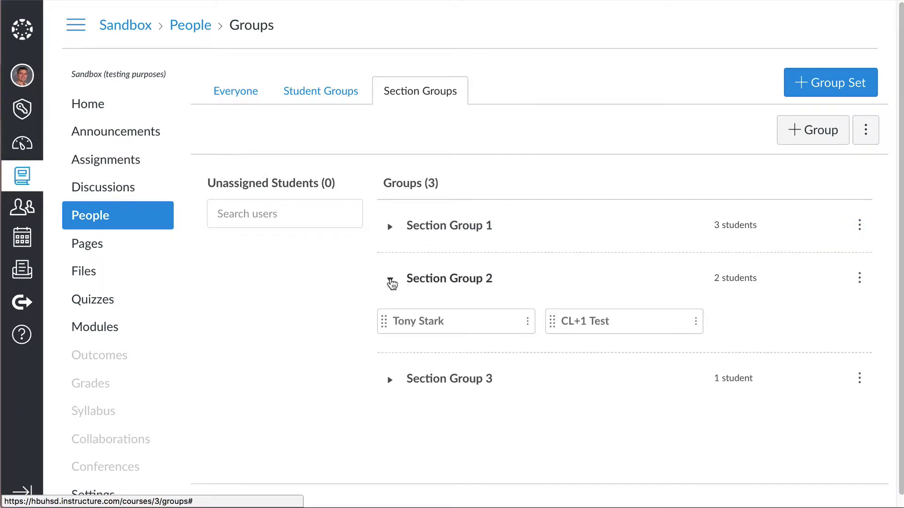
left_click(390, 281)
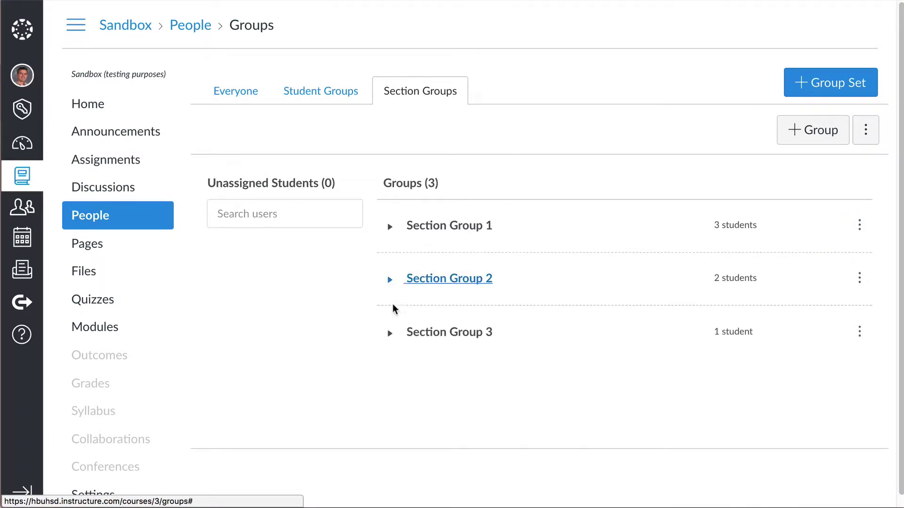
left_click(391, 334)
left_click(391, 335)
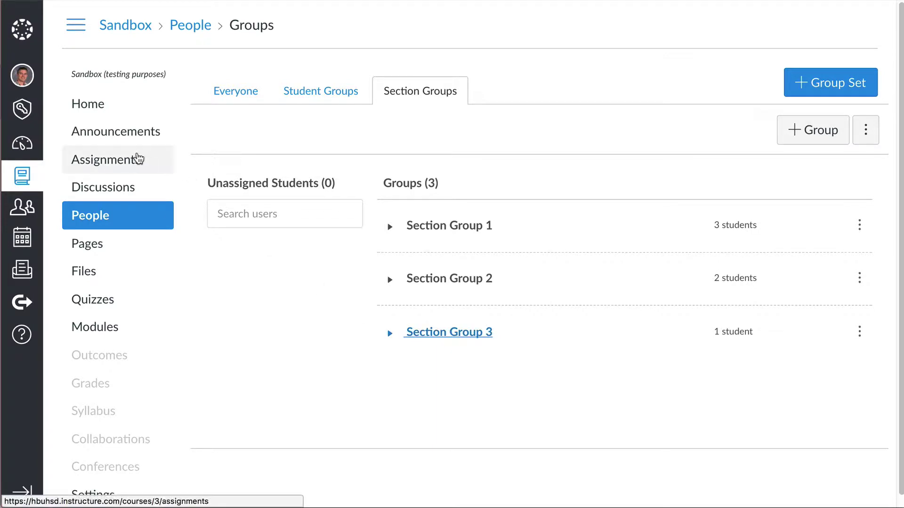
Step: Open Sample Section Discussion from the Discussions list in edit mode
left_click(122, 188)
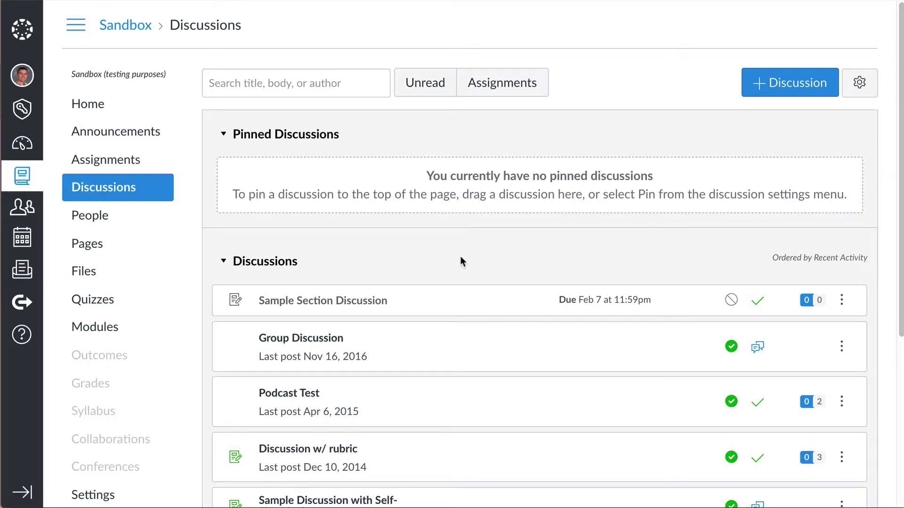
left_click(591, 300)
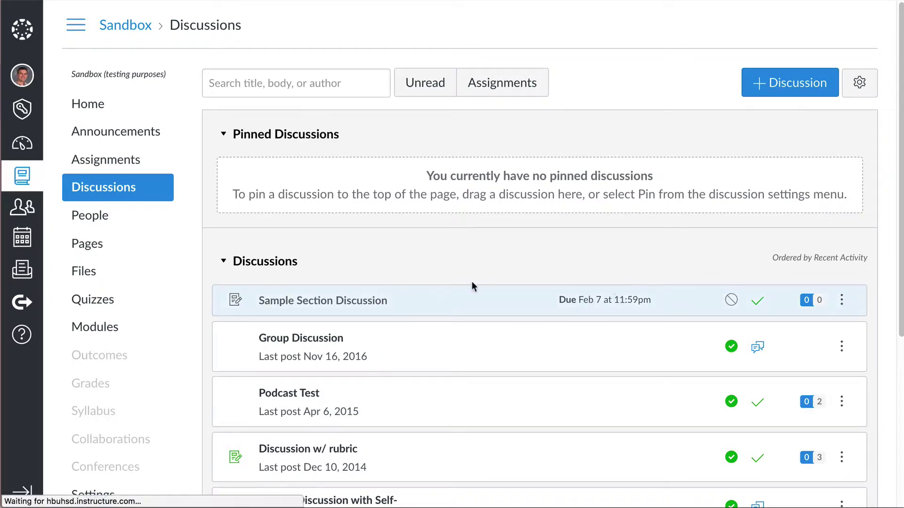
scroll(476, 312, "down", 1)
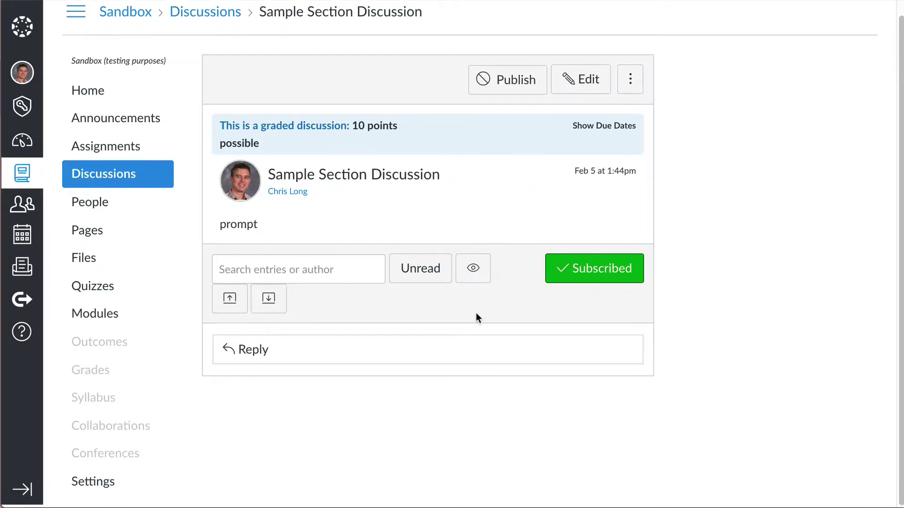
left_click(581, 83)
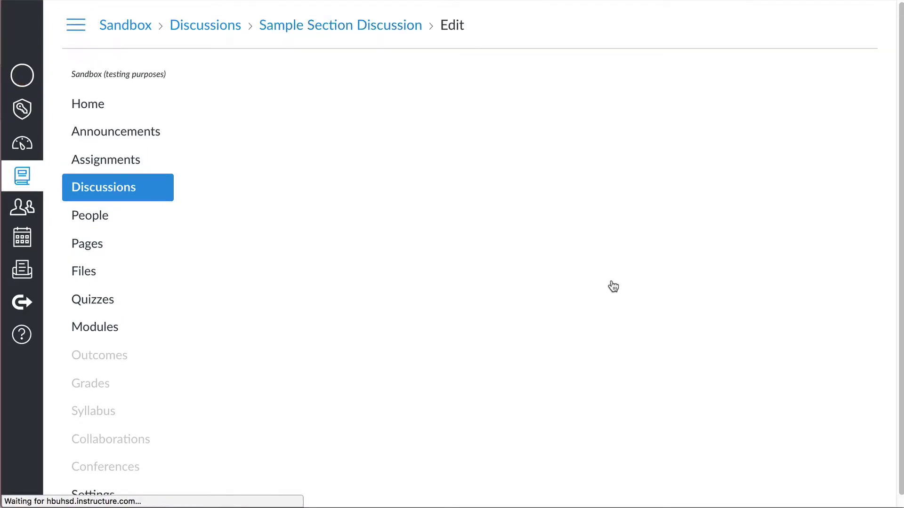
Step: Remove Period 1 from the assignees and assign the discussion to Everyone
scroll(327, 293, "down", 3)
scroll(327, 293, "down", 10)
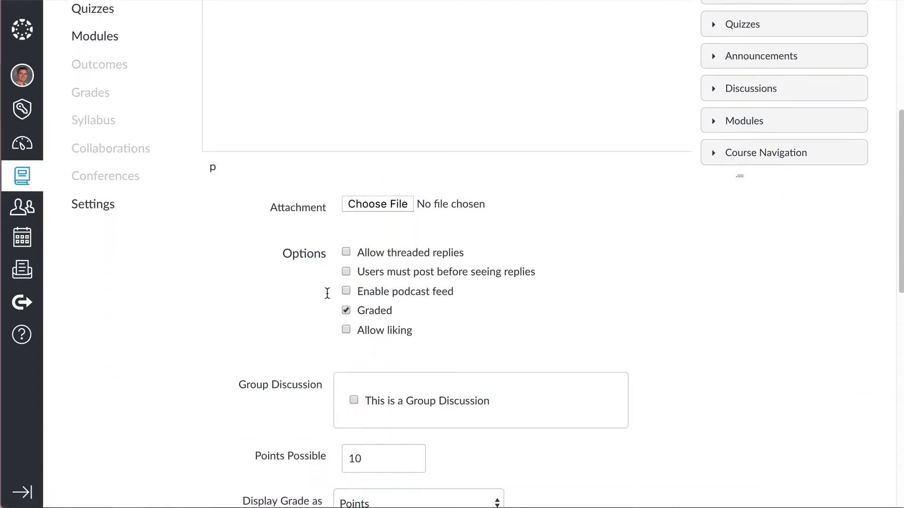
scroll(327, 292, "down", 4)
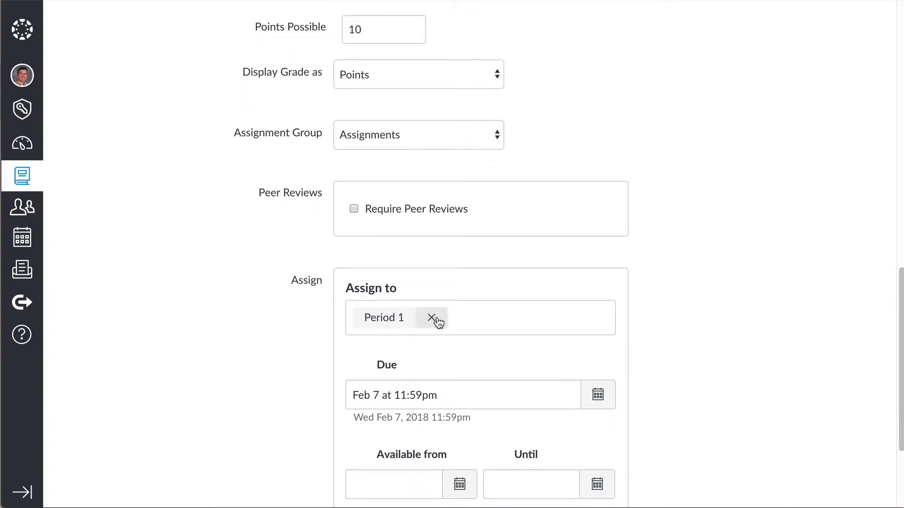
left_click(431, 317)
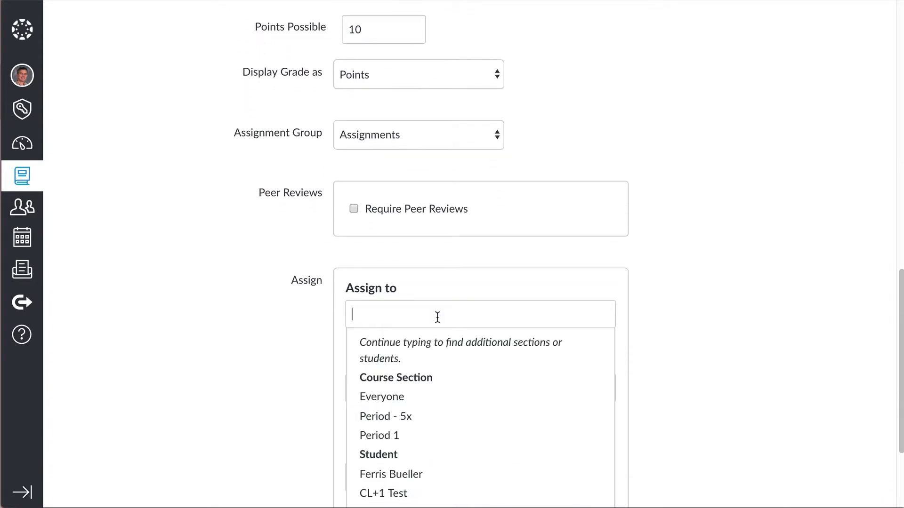
left_click(403, 398)
scroll(403, 397, "up", 2)
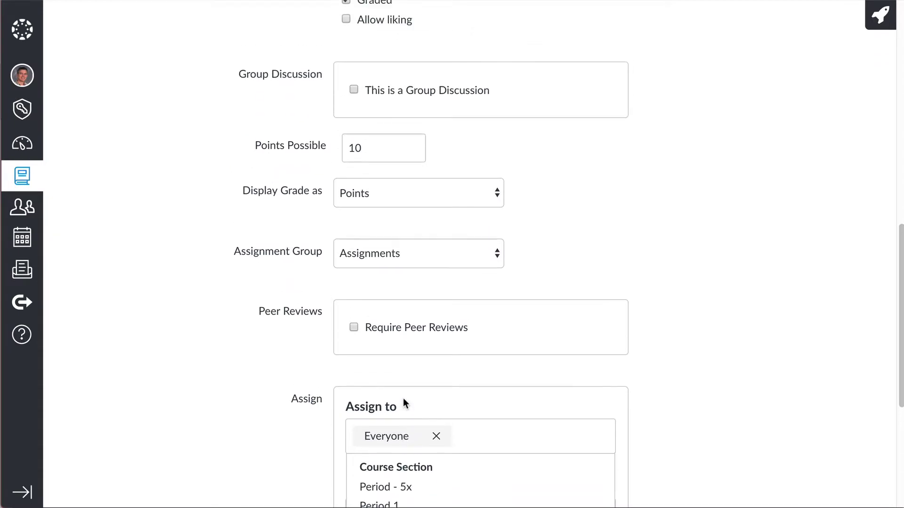
Step: Make it a group discussion using the Section Groups group set
scroll(551, 324, "up", 3)
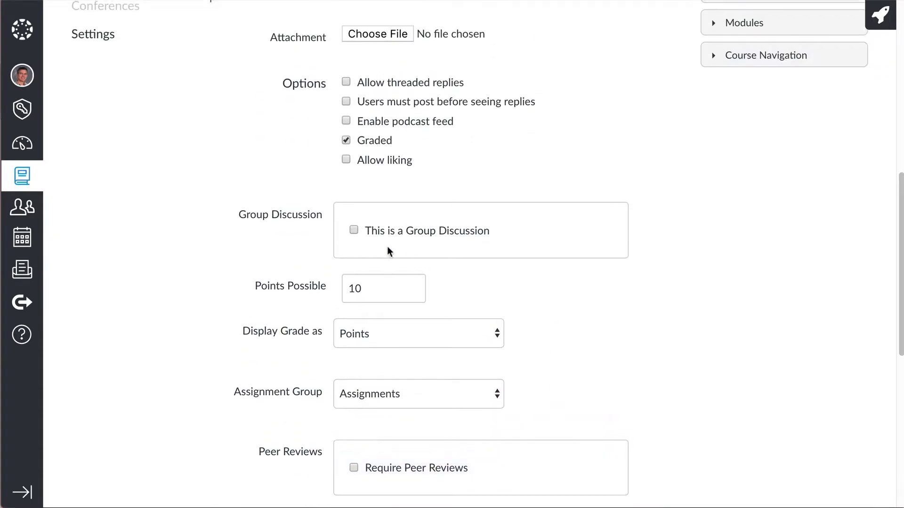
left_click(353, 231)
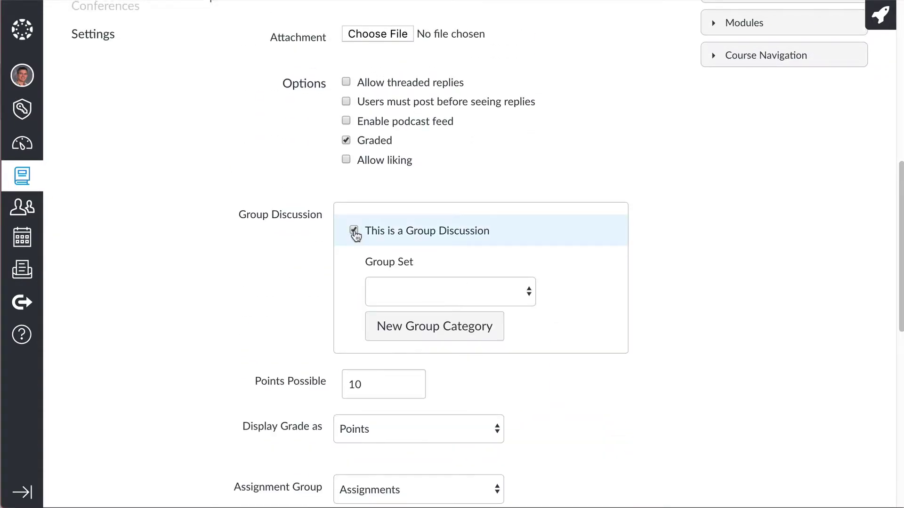
left_click(524, 292)
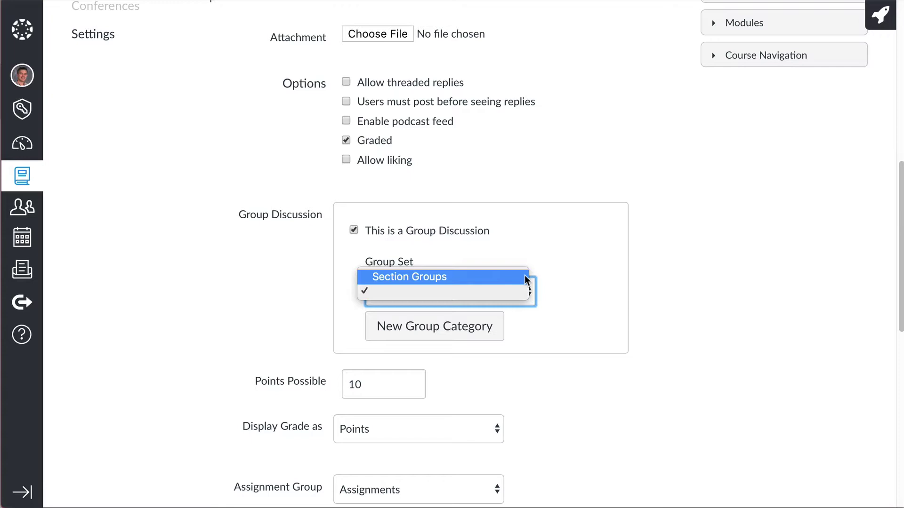
left_click(527, 280)
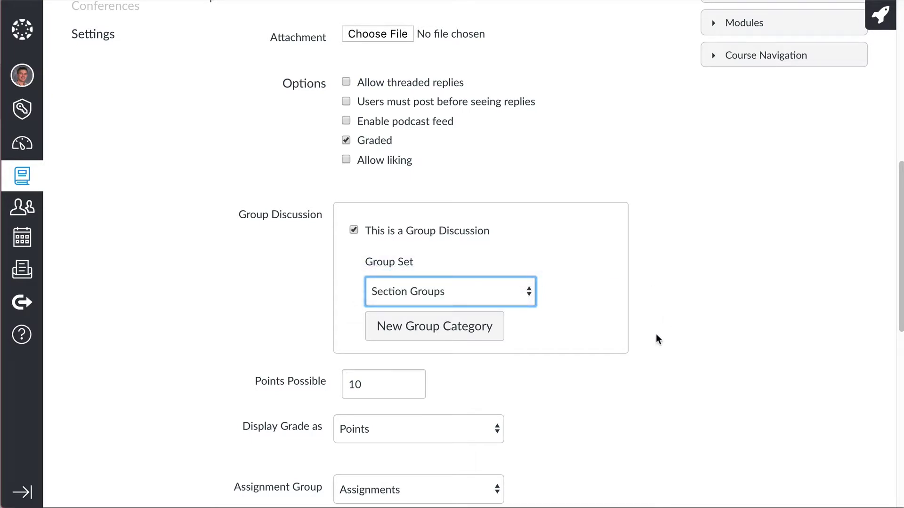
Step: Save and publish the edited discussion
scroll(656, 337, "down", 8)
scroll(656, 334, "up", 1)
scroll(656, 334, "down", 3)
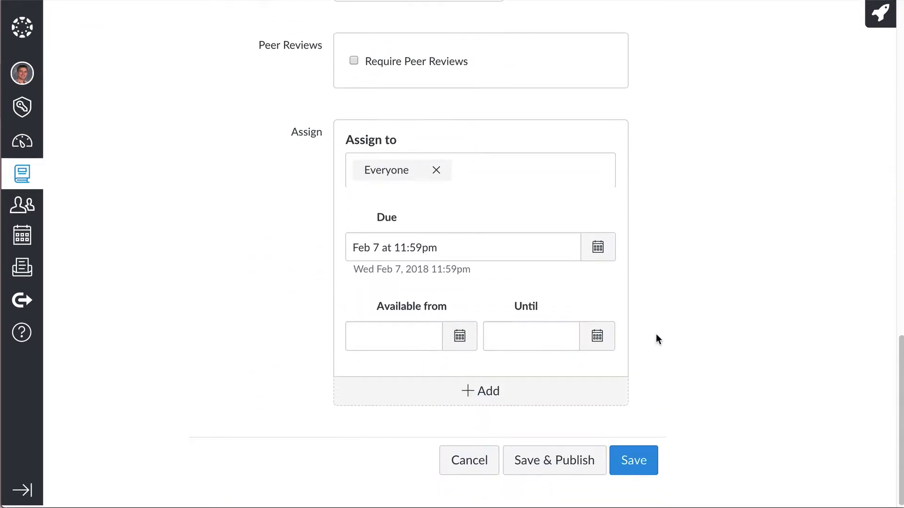
left_click(556, 462)
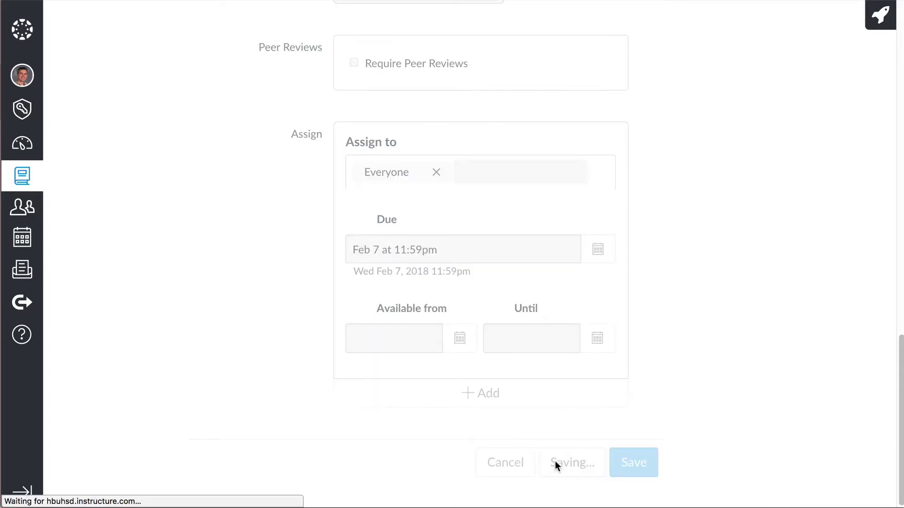